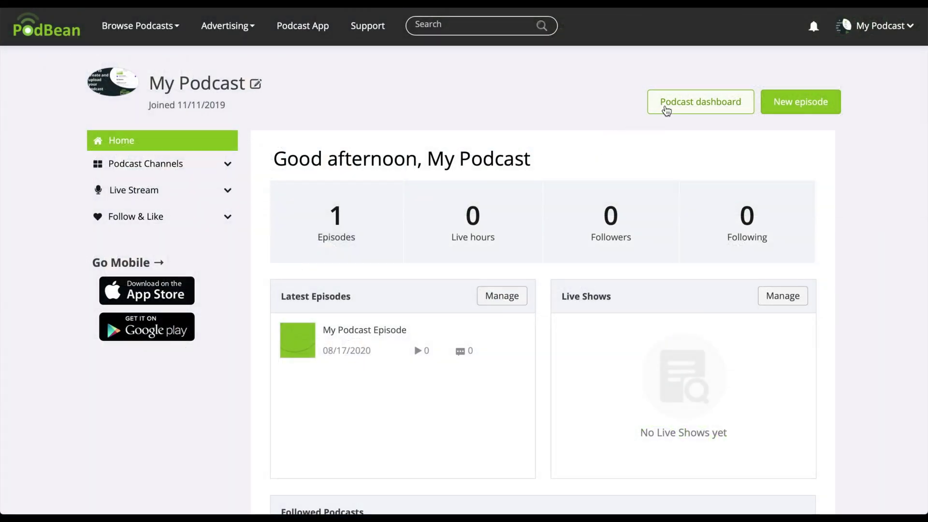
Go from the podcast dashboard through Distribution to the Podcast Website theme page.
{"action": "left_click", "coordinate": [666, 110]}
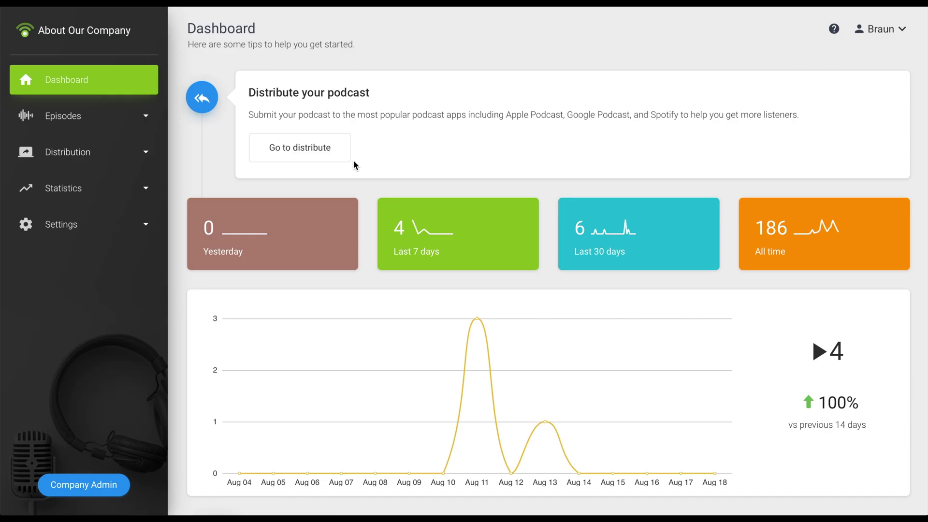
{"action": "left_click", "coordinate": [118, 155]}
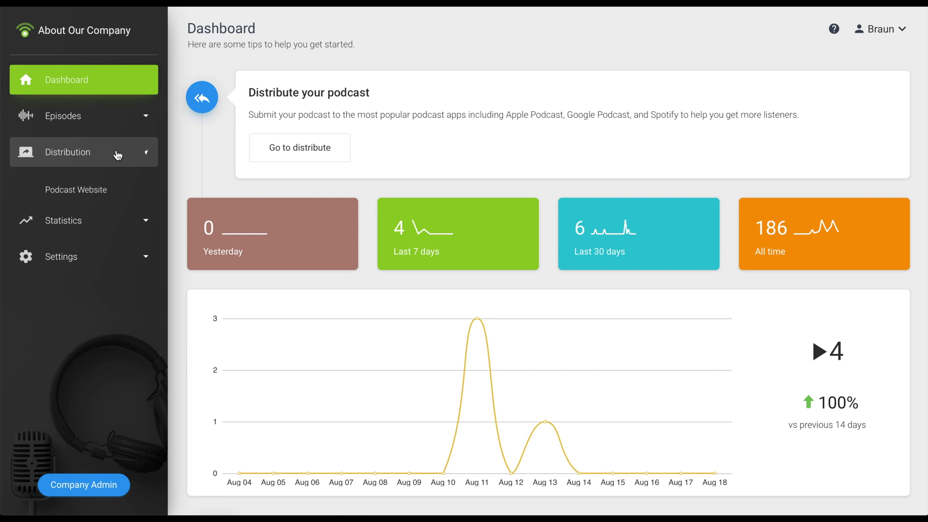
{"action": "left_click", "coordinate": [89, 189]}
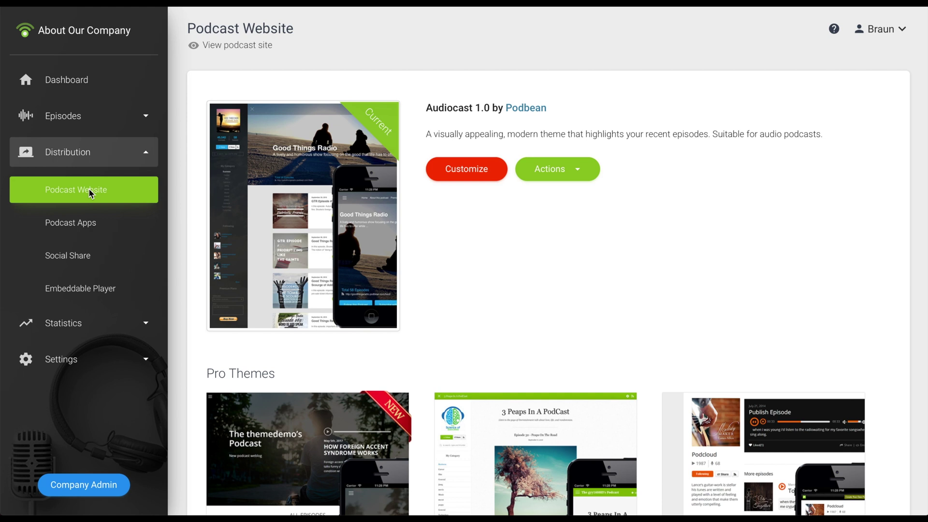
Browse the theme gallery down to the Free Themes, showing Frontrow 2.0.
{"action": "scroll", "coordinate": [197, 231], "scroll_direction": "down", "scroll_amount": 1}
{"action": "scroll", "coordinate": [198, 230], "scroll_direction": "down", "scroll_amount": 5}
{"action": "scroll", "coordinate": [198, 231], "scroll_direction": "down", "scroll_amount": 3}
{"action": "scroll", "coordinate": [198, 231], "scroll_direction": "down", "scroll_amount": 6}
{"action": "scroll", "coordinate": [198, 231], "scroll_direction": "down", "scroll_amount": 7}
{"action": "scroll", "coordinate": [198, 231], "scroll_direction": "down", "scroll_amount": 5}
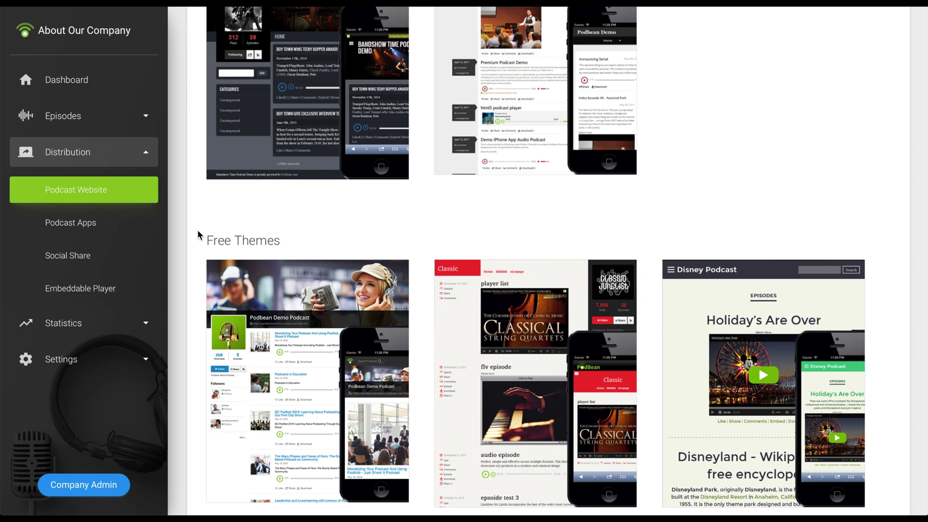
{"action": "scroll", "coordinate": [198, 230], "scroll_direction": "up", "scroll_amount": 9}
{"action": "scroll", "coordinate": [198, 230], "scroll_direction": "up", "scroll_amount": 4}
{"action": "scroll", "coordinate": [197, 230], "scroll_direction": "up", "scroll_amount": 10}
{"action": "scroll", "coordinate": [197, 230], "scroll_direction": "up", "scroll_amount": 3}
{"action": "scroll", "coordinate": [198, 230], "scroll_direction": "up", "scroll_amount": 2}
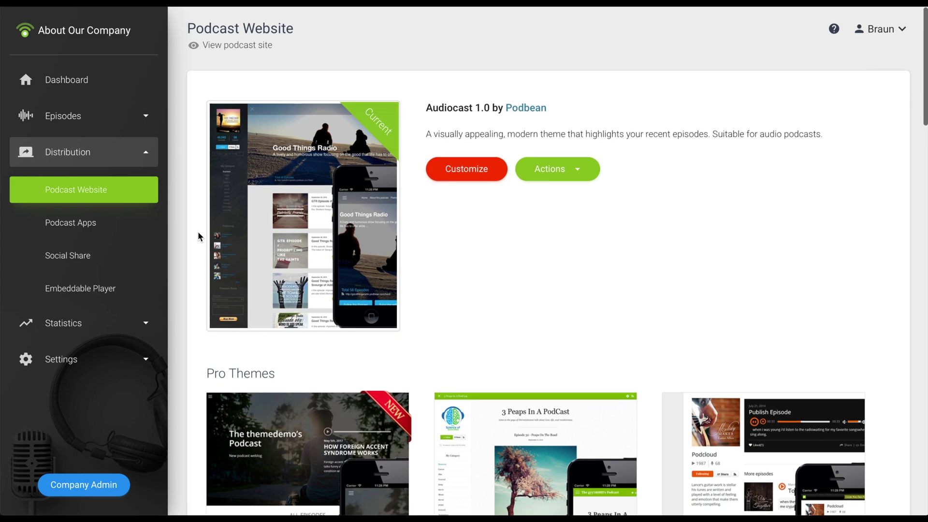
{"action": "scroll", "coordinate": [198, 234], "scroll_direction": "down", "scroll_amount": 4}
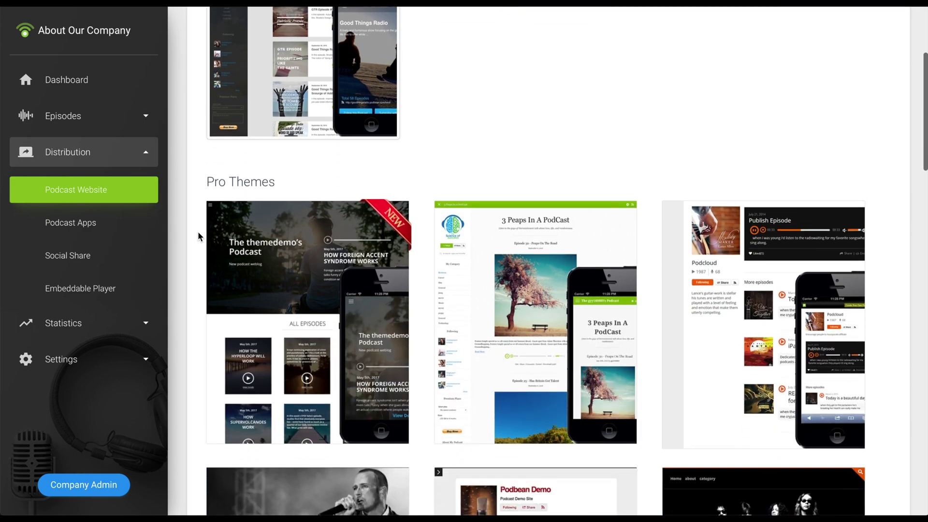
{"action": "scroll", "coordinate": [198, 236], "scroll_direction": "down", "scroll_amount": 9}
{"action": "scroll", "coordinate": [198, 236], "scroll_direction": "down", "scroll_amount": 10}
{"action": "scroll", "coordinate": [198, 236], "scroll_direction": "down", "scroll_amount": 5}
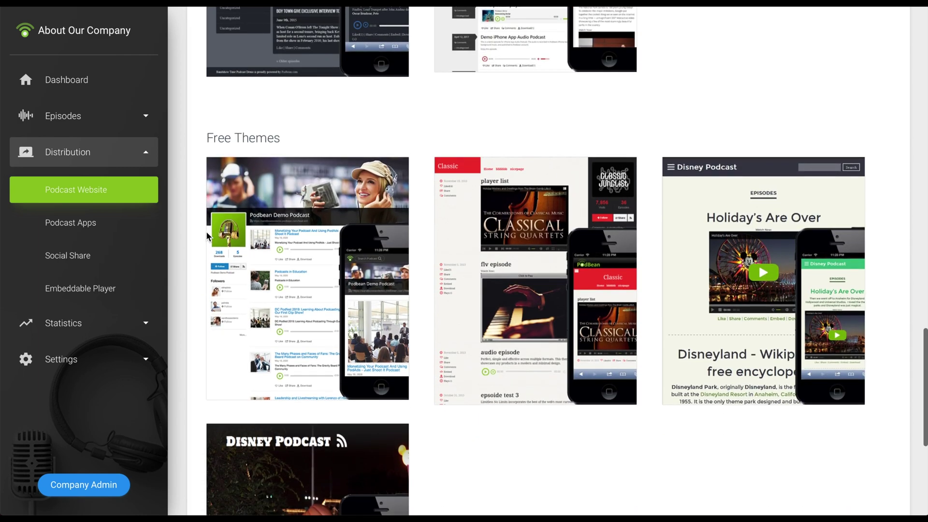
{"action": "mouse_move", "coordinate": [307, 280]}
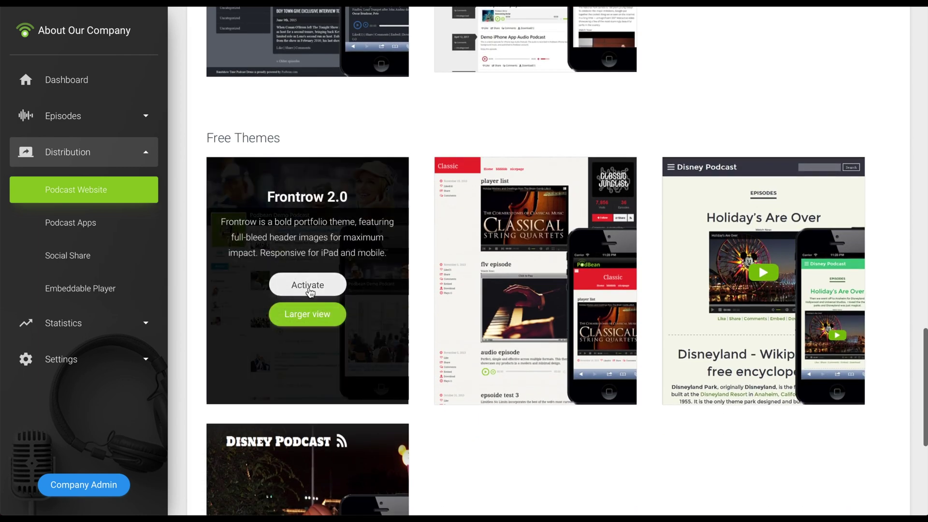
Activate Frontrow 2.0, view the live site, and preview a Pro theme at larger size.
{"action": "left_click", "coordinate": [308, 286]}
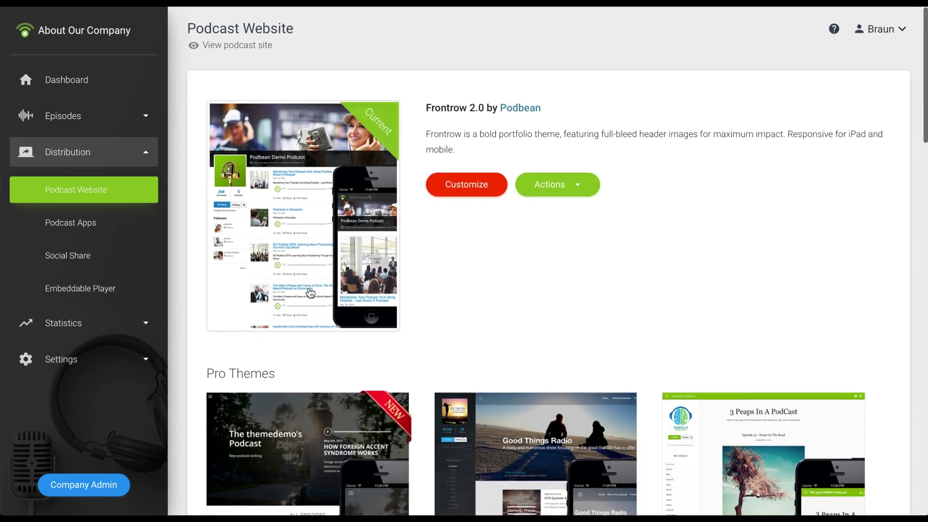
{"action": "left_click", "coordinate": [229, 53]}
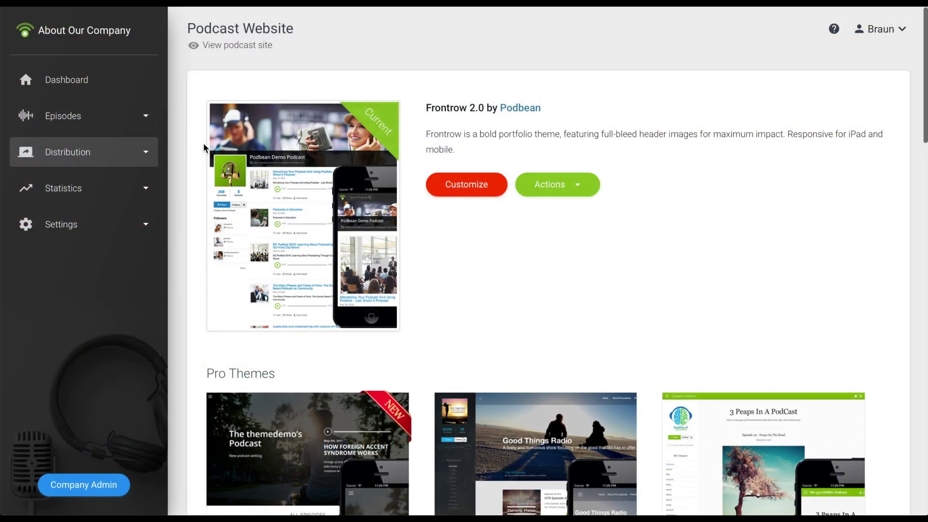
{"action": "scroll", "coordinate": [203, 143], "scroll_direction": "down", "scroll_amount": 5}
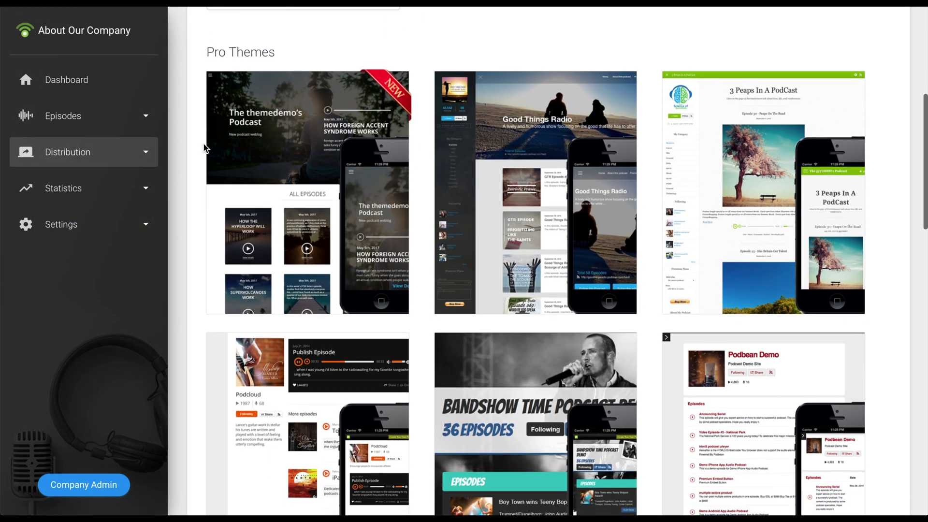
{"action": "left_click", "coordinate": [320, 250]}
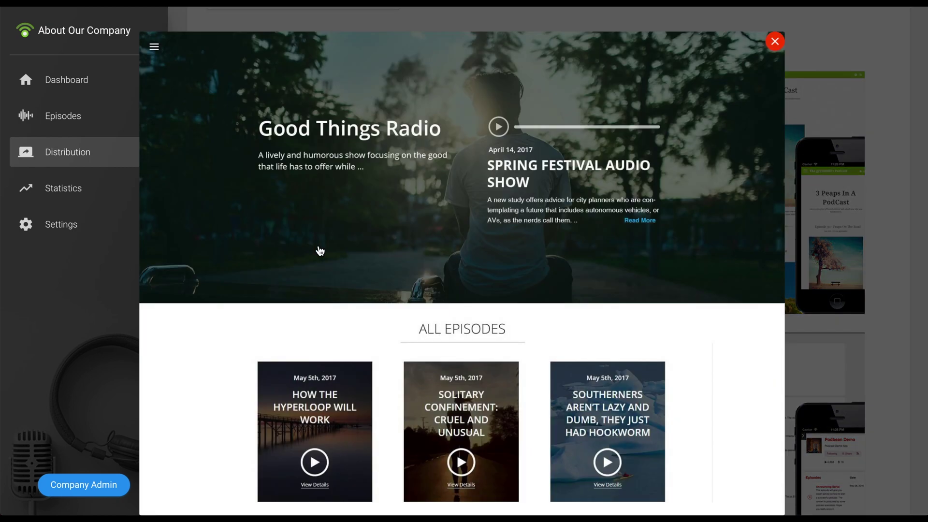
{"action": "left_click", "coordinate": [776, 42]}
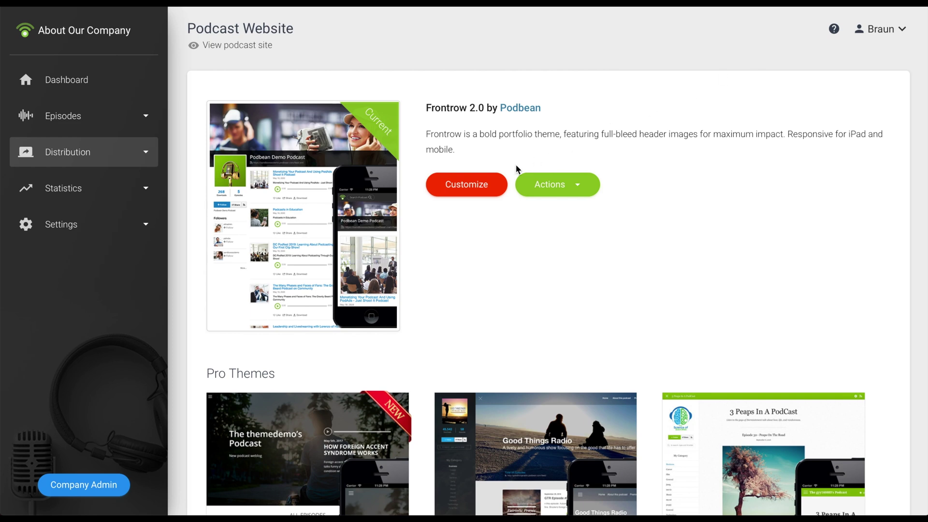
Set the Frontrow 2.0 podcast title font to Arial, save, and return to Podcast Website.
{"action": "left_click", "coordinate": [477, 191]}
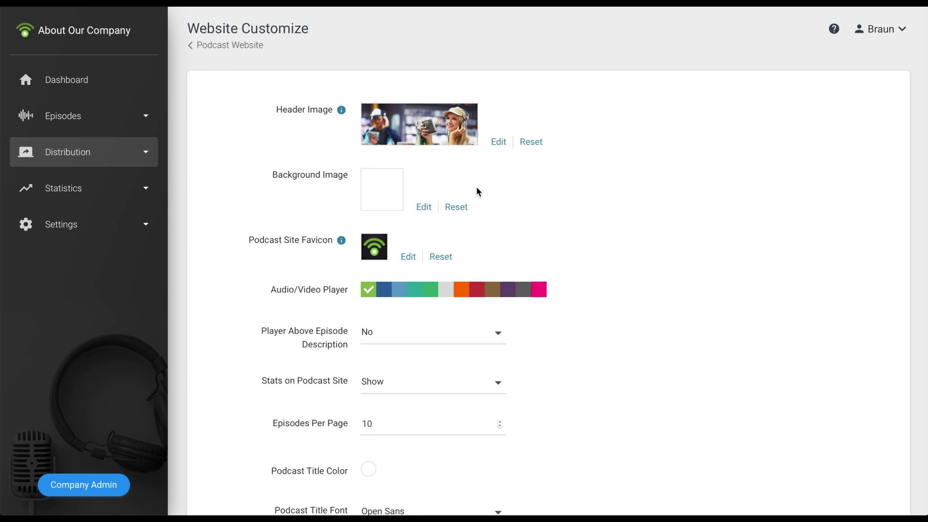
{"action": "scroll", "coordinate": [477, 192], "scroll_direction": "down", "scroll_amount": 1}
{"action": "scroll", "coordinate": [477, 192], "scroll_direction": "down", "scroll_amount": 1}
{"action": "scroll", "coordinate": [477, 191], "scroll_direction": "down", "scroll_amount": 1}
{"action": "scroll", "coordinate": [477, 191], "scroll_direction": "down", "scroll_amount": 1}
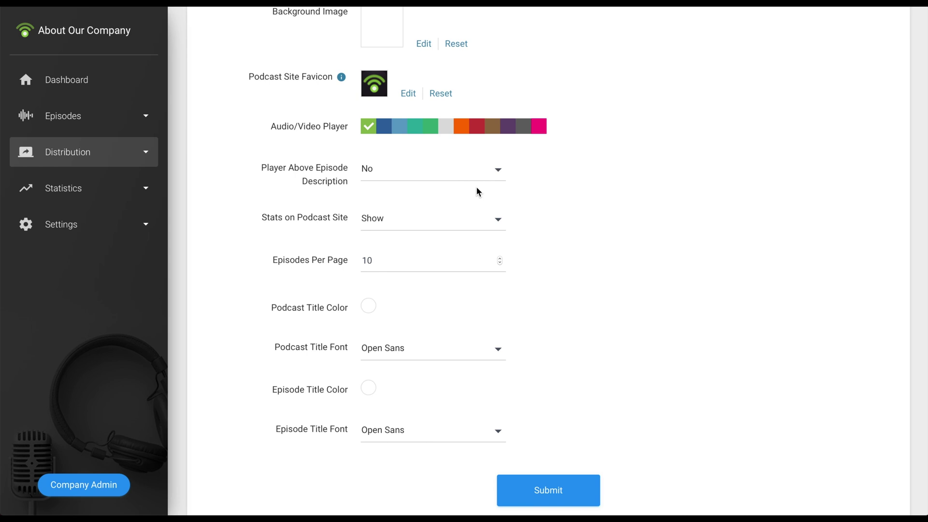
{"action": "scroll", "coordinate": [477, 190], "scroll_direction": "down", "scroll_amount": 2}
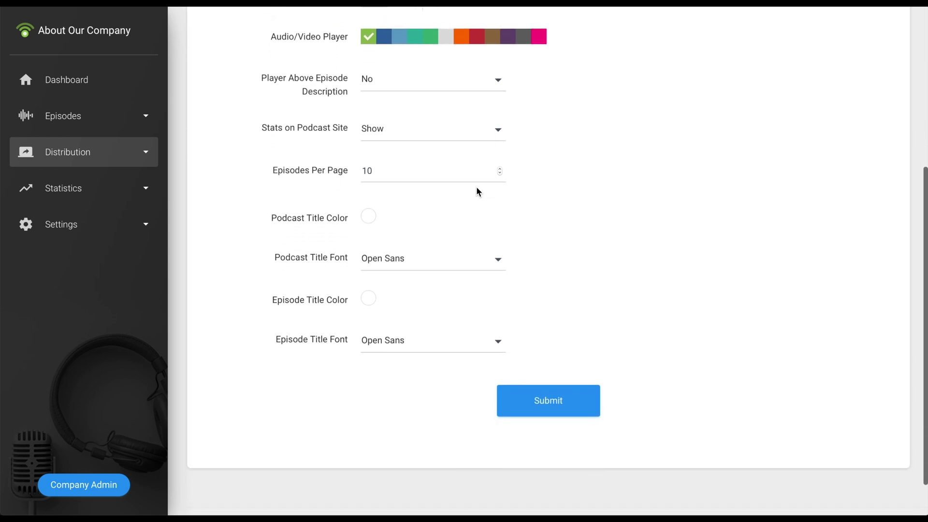
{"action": "left_click", "coordinate": [440, 258]}
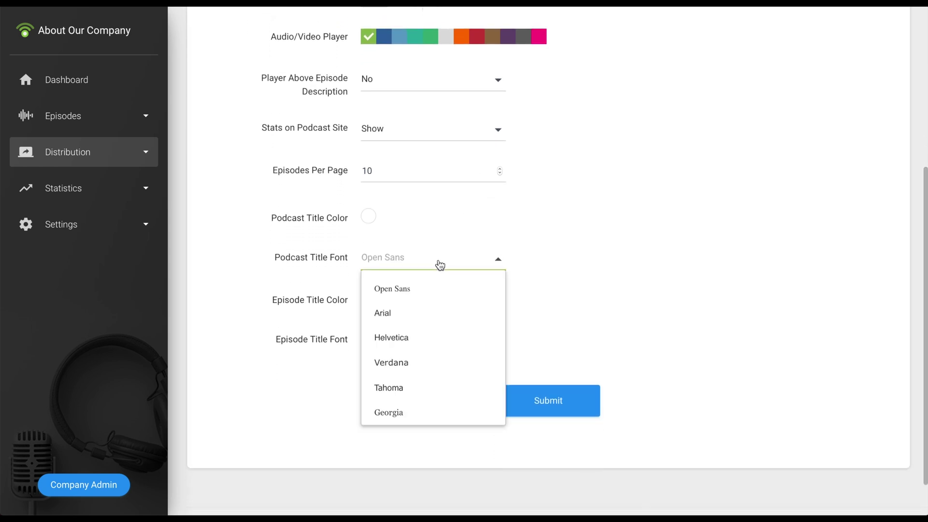
{"action": "left_click", "coordinate": [414, 312]}
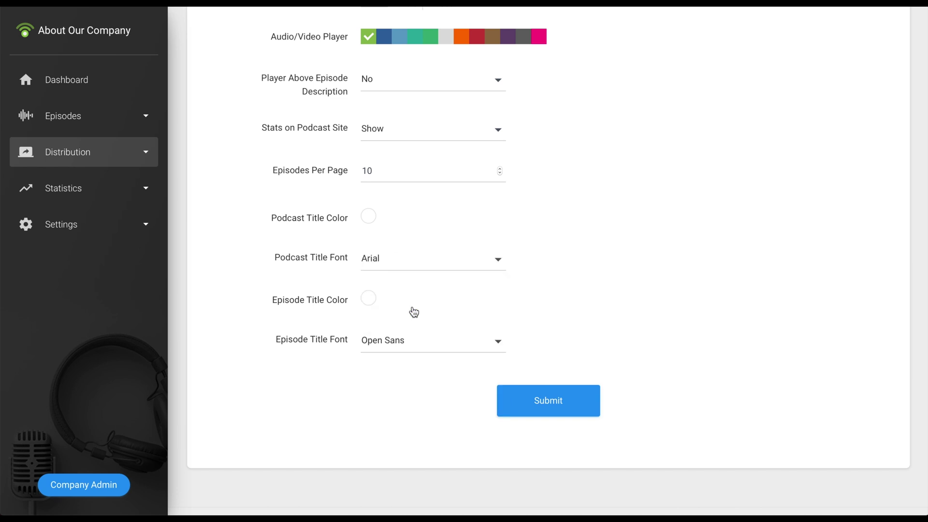
{"action": "left_click", "coordinate": [540, 404]}
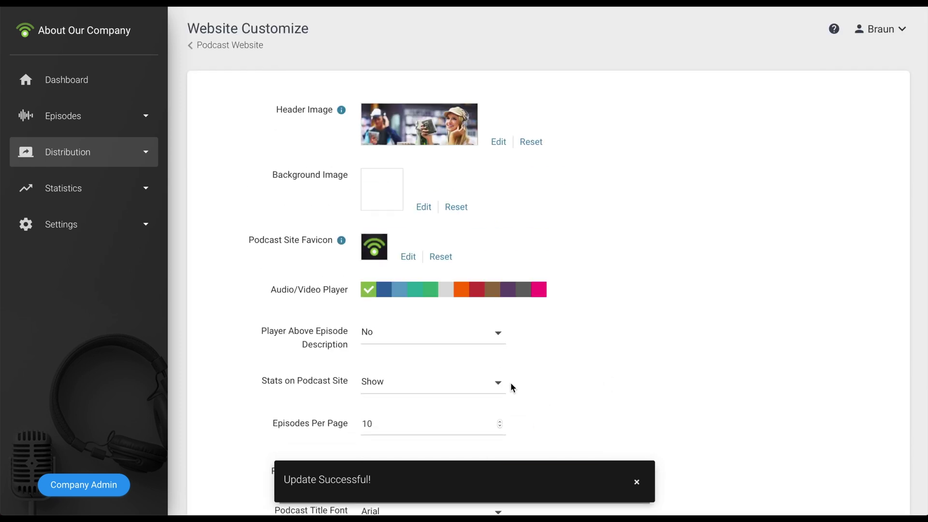
{"action": "left_click", "coordinate": [245, 45]}
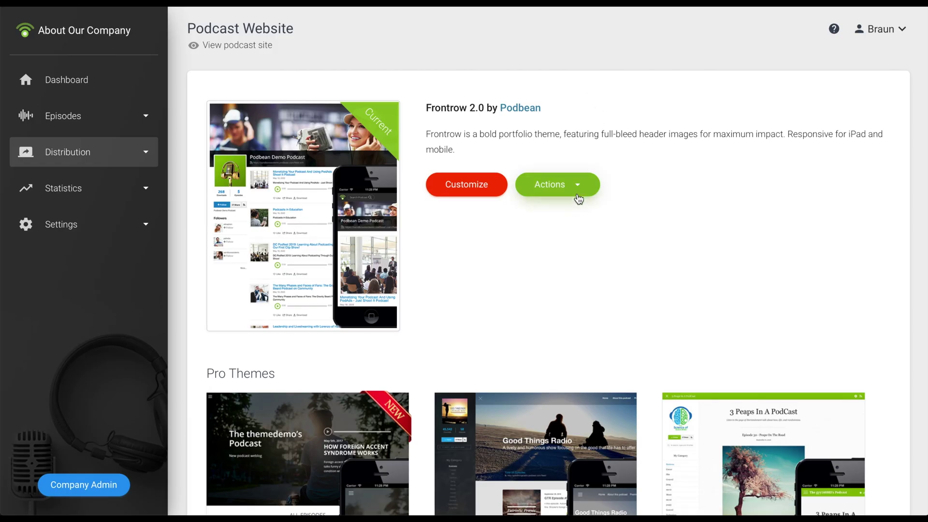
Show the Actions dropdown beside Customize for the Frontrow 2.0 website.
{"action": "left_click", "coordinate": [579, 200]}
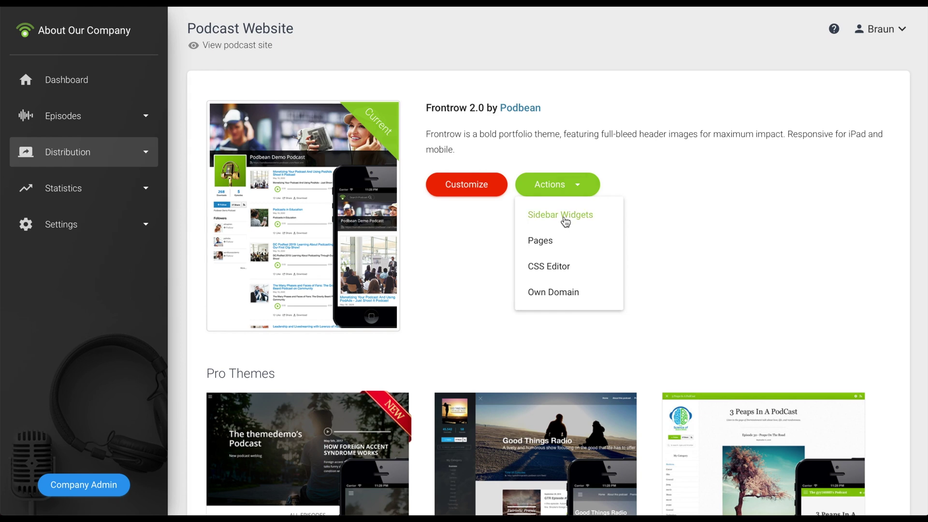
Go to Sidebar Widgets and begin adding widgets to the Left Sidebar.
{"action": "left_click", "coordinate": [565, 216]}
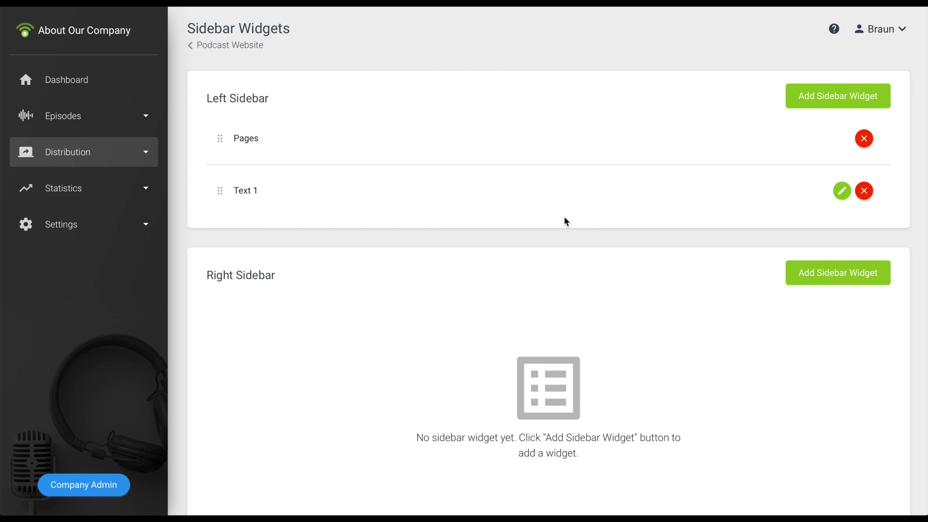
{"action": "left_click", "coordinate": [828, 105]}
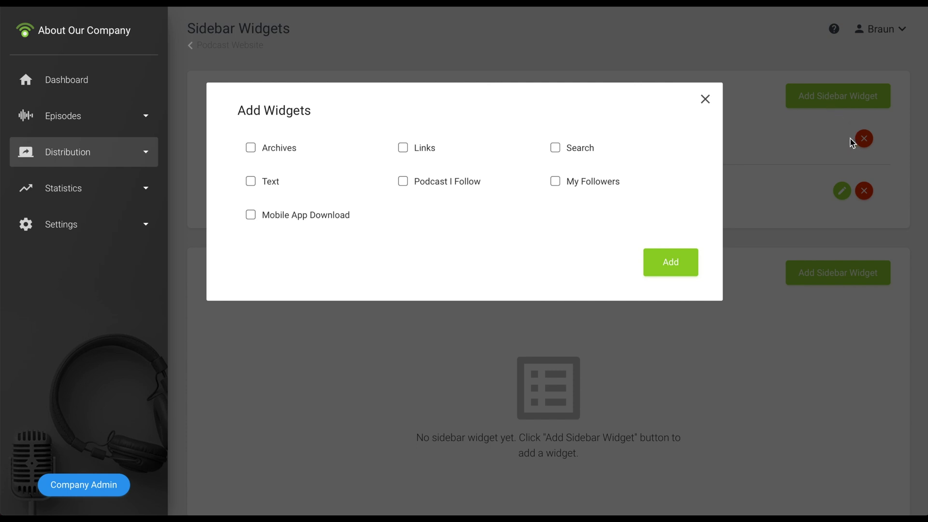
Add the Links and Text widgets to the left sidebar.
{"action": "left_click", "coordinate": [400, 150]}
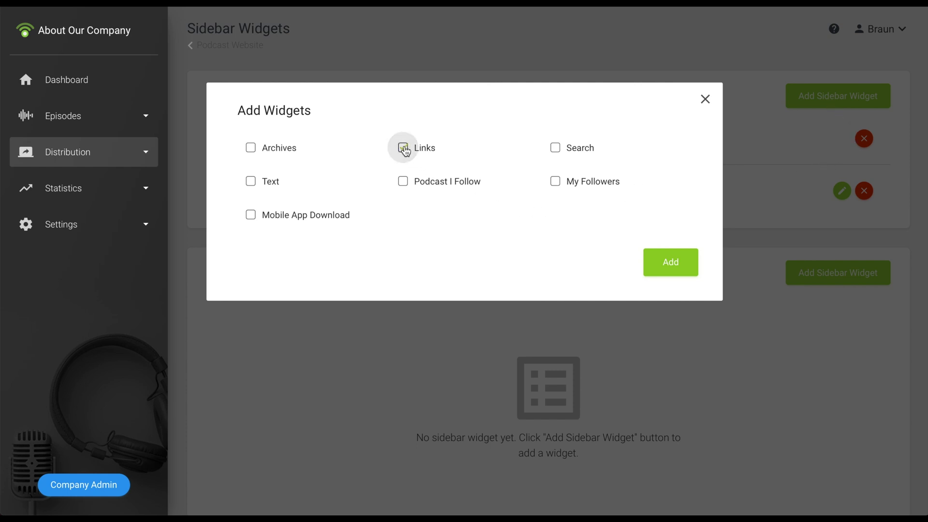
{"action": "left_click", "coordinate": [251, 182]}
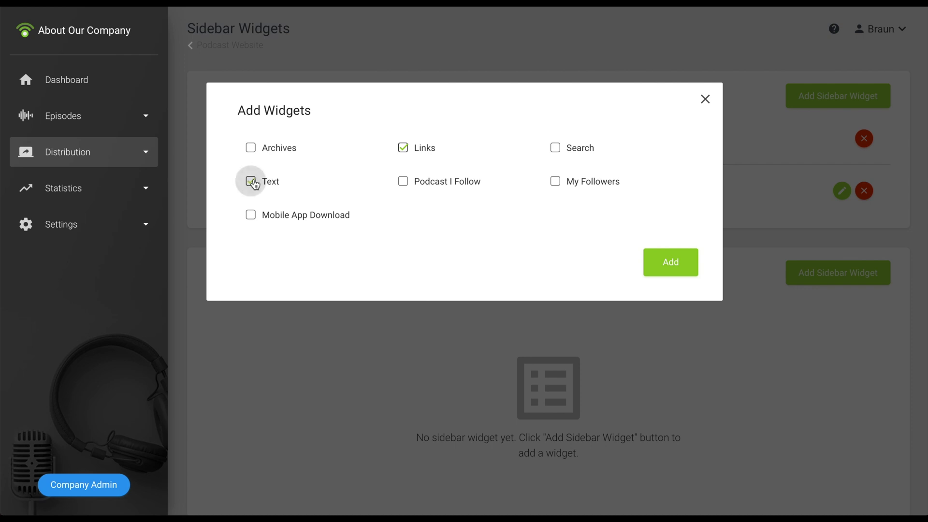
{"action": "left_click", "coordinate": [655, 261]}
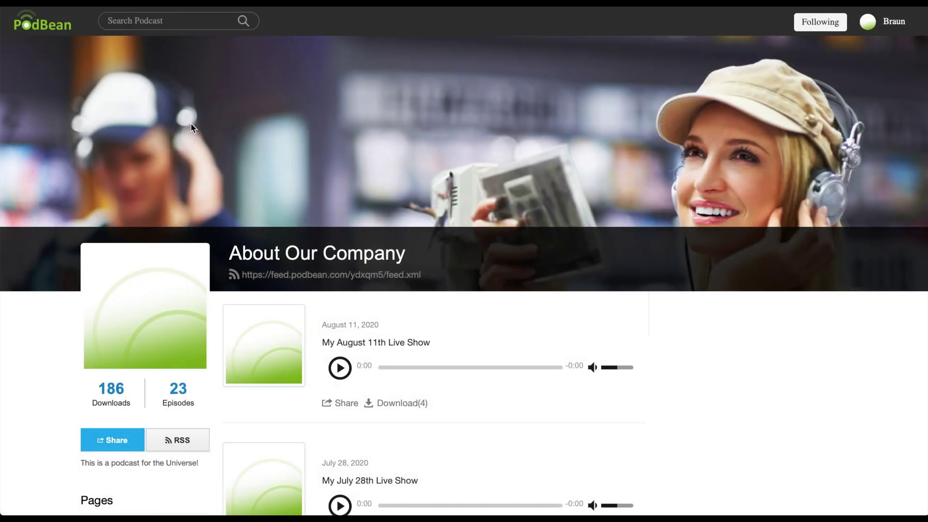
Scroll through the live podcast site to check the sidebar content.
{"action": "scroll", "coordinate": [160, 207], "scroll_direction": "down", "scroll_amount": 5}
{"action": "scroll", "coordinate": [161, 206], "scroll_direction": "down", "scroll_amount": 2}
{"action": "scroll", "coordinate": [160, 207], "scroll_direction": "down", "scroll_amount": 1}
{"action": "scroll", "coordinate": [161, 207], "scroll_direction": "down", "scroll_amount": 2}
{"action": "scroll", "coordinate": [160, 207], "scroll_direction": "down", "scroll_amount": 2}
{"action": "scroll", "coordinate": [161, 211], "scroll_direction": "down", "scroll_amount": 3}
{"action": "scroll", "coordinate": [161, 212], "scroll_direction": "down", "scroll_amount": 4}
{"action": "scroll", "coordinate": [162, 213], "scroll_direction": "down", "scroll_amount": 1}
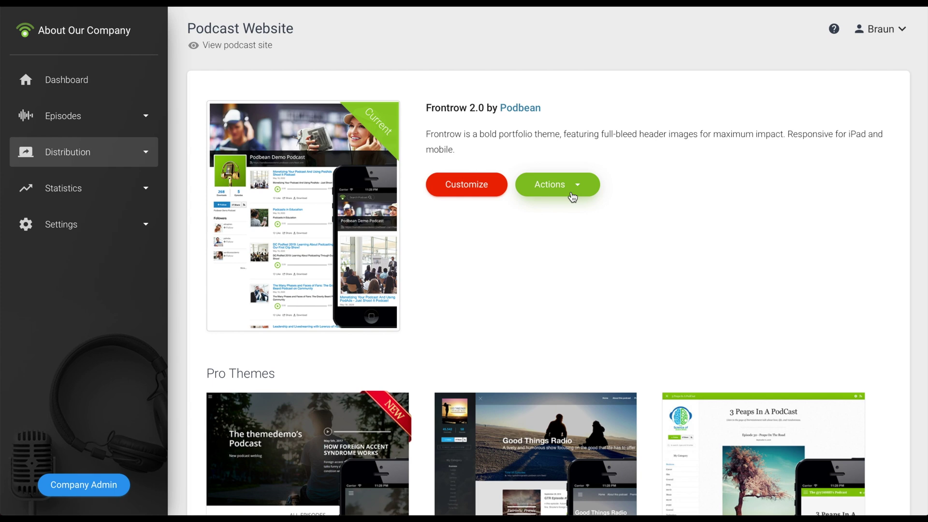
Go to Actions > Pages and start a New Page from the empty list.
{"action": "left_click", "coordinate": [573, 196]}
{"action": "left_click", "coordinate": [541, 241]}
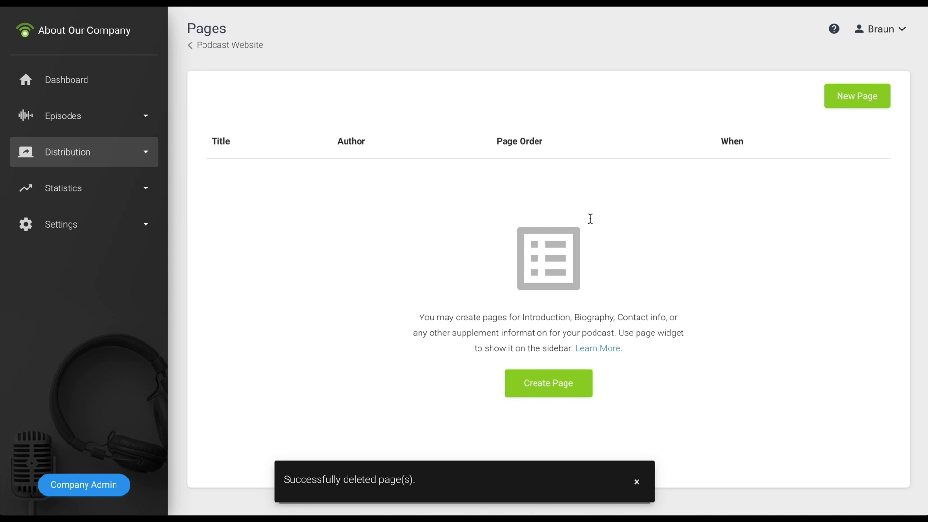
{"action": "left_click", "coordinate": [827, 99]}
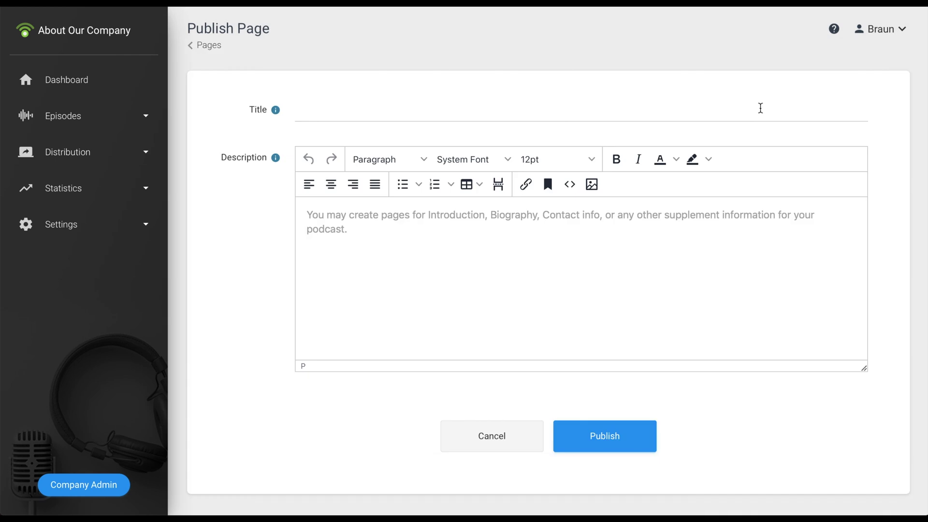
Title the page 'About Me' and paste the Lorem ipsum text as its description.
{"action": "left_click", "coordinate": [760, 105]}
{"action": "type", "text": "About Me"}
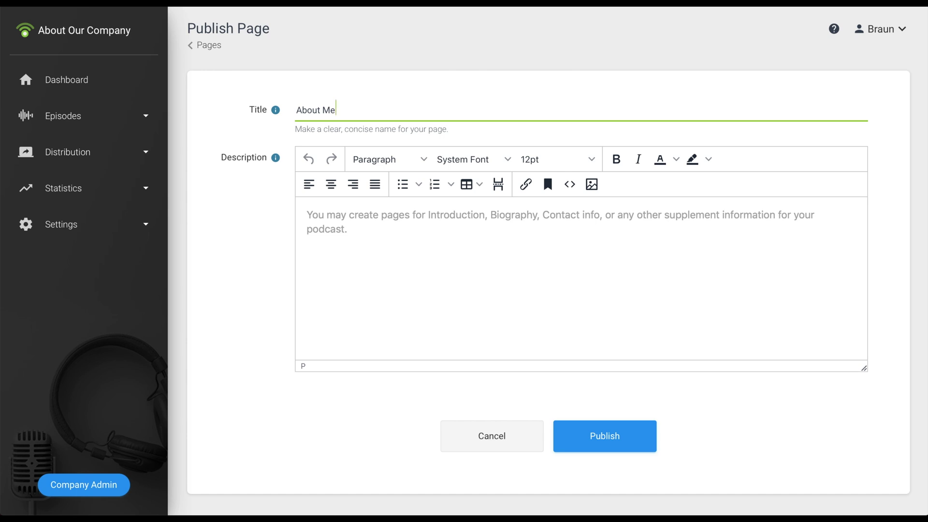
{"action": "left_click", "coordinate": [365, 218]}
{"action": "key", "text": "ctrl+v"}
Split the text into separate paragraphs and centre them.
{"action": "scroll", "coordinate": [364, 218], "scroll_direction": "up", "scroll_amount": 3}
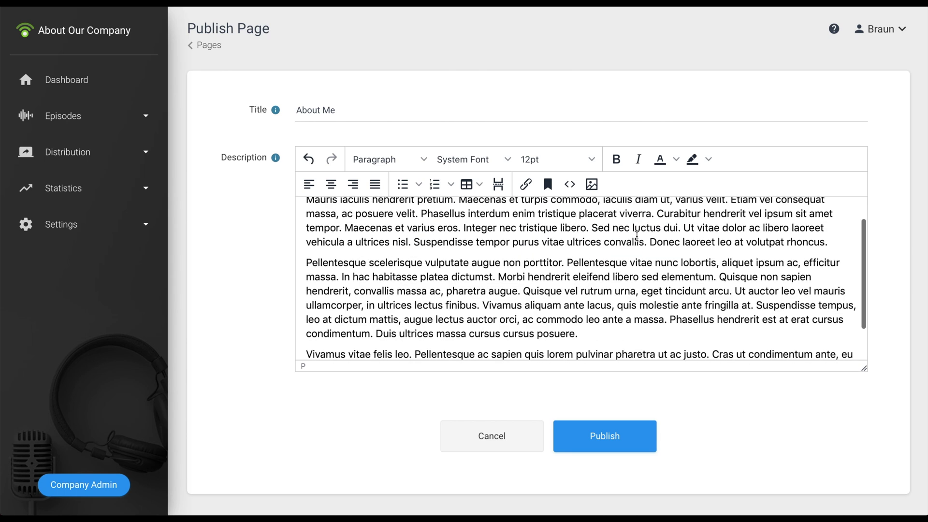
{"action": "left_click", "coordinate": [847, 238]}
{"action": "key", "text": "Return"}
{"action": "key", "text": "Return"}
{"action": "scroll", "coordinate": [724, 233], "scroll_direction": "up", "scroll_amount": 2}
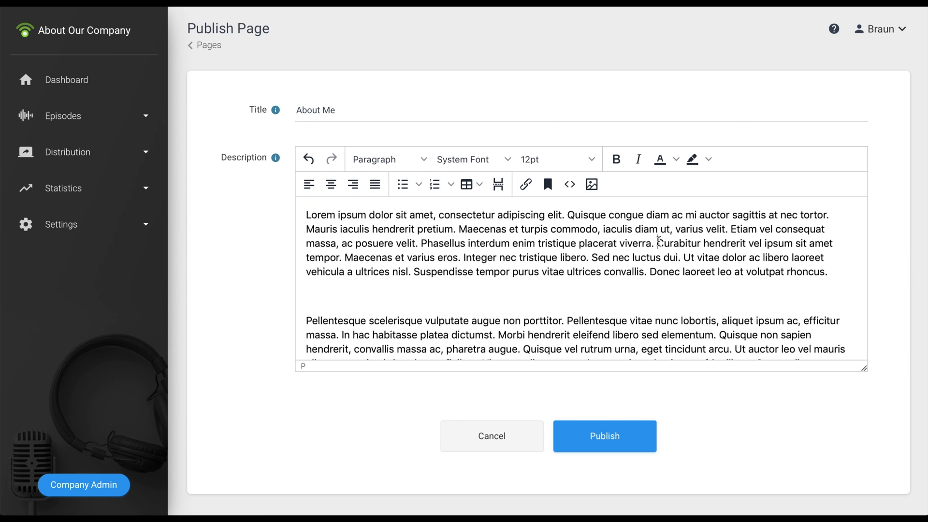
{"action": "key", "text": "Return"}
{"action": "key", "text": "ctrl+a"}
{"action": "key", "text": "ctrl+e"}
{"action": "left_click", "coordinate": [510, 300]}
Make the Curabitur paragraph bold and publish the About Me page.
{"action": "left_click_drag", "start_coordinate": [665, 302], "coordinate": [676, 263]}
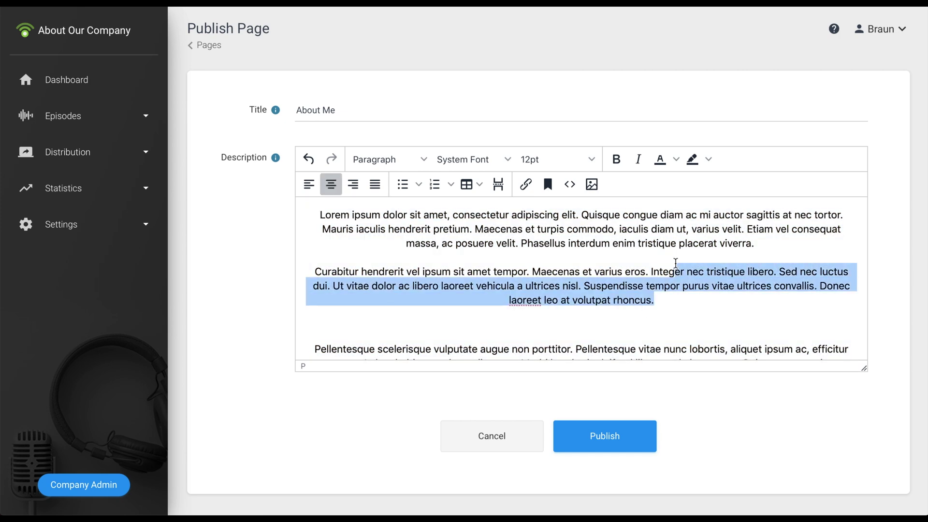
{"action": "triple_click", "coordinate": [676, 263]}
{"action": "key", "text": "ctrl+b"}
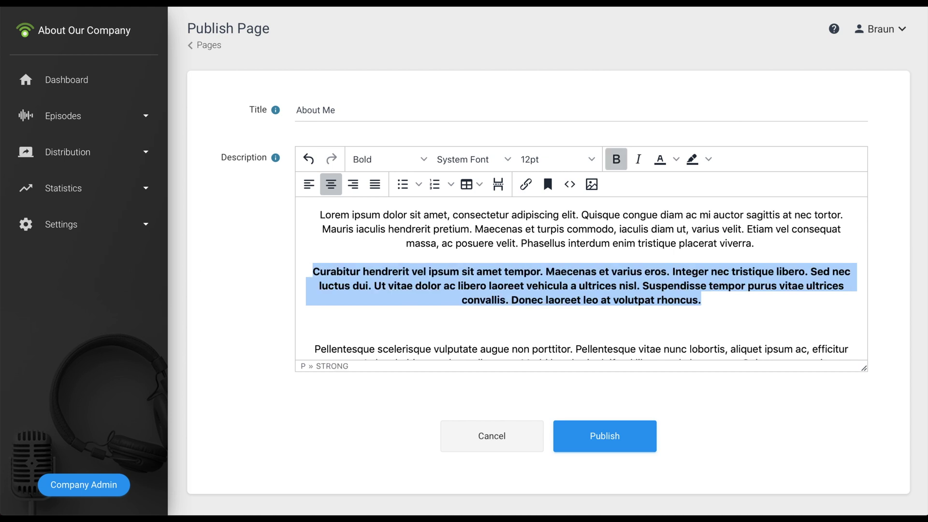
{"action": "left_click", "coordinate": [566, 325]}
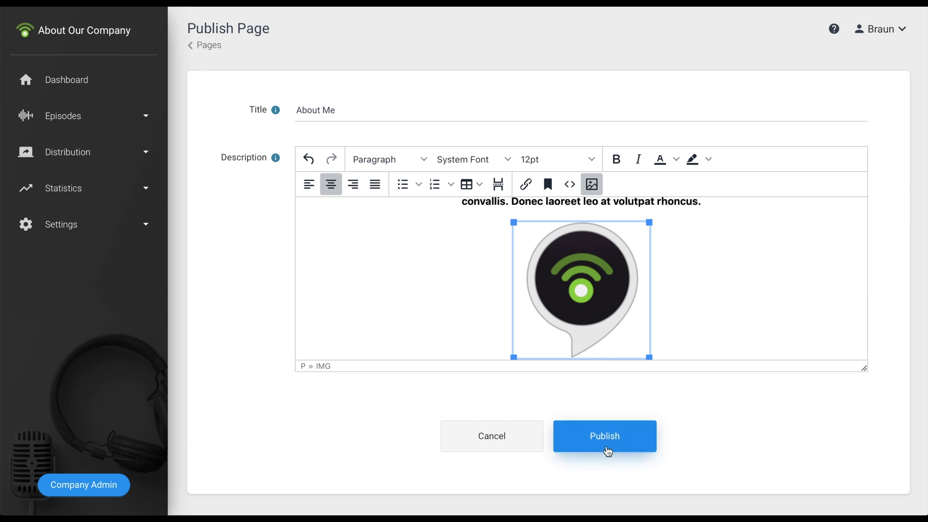
{"action": "left_click", "coordinate": [608, 451]}
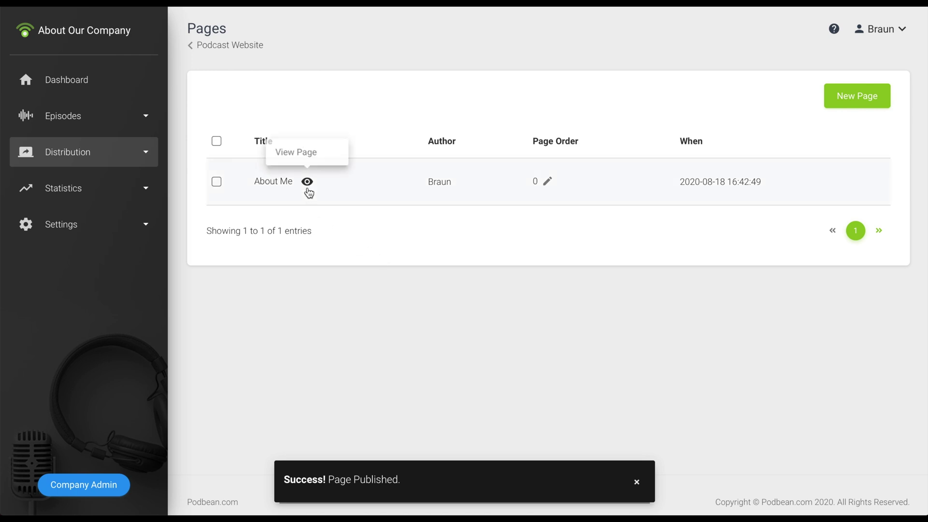
{"action": "mouse_move", "coordinate": [308, 181]}
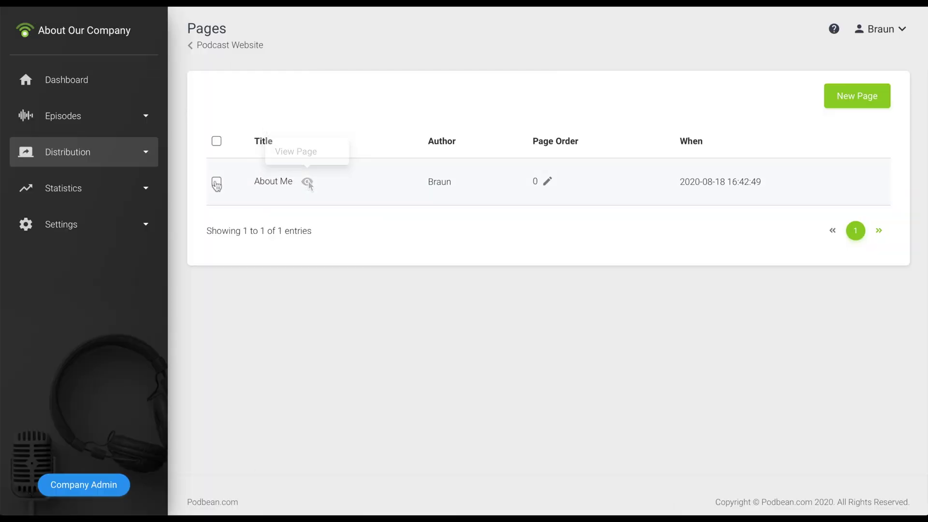
Select the About Me page, delete it, and confirm with Ok.
{"action": "left_click", "coordinate": [216, 182]}
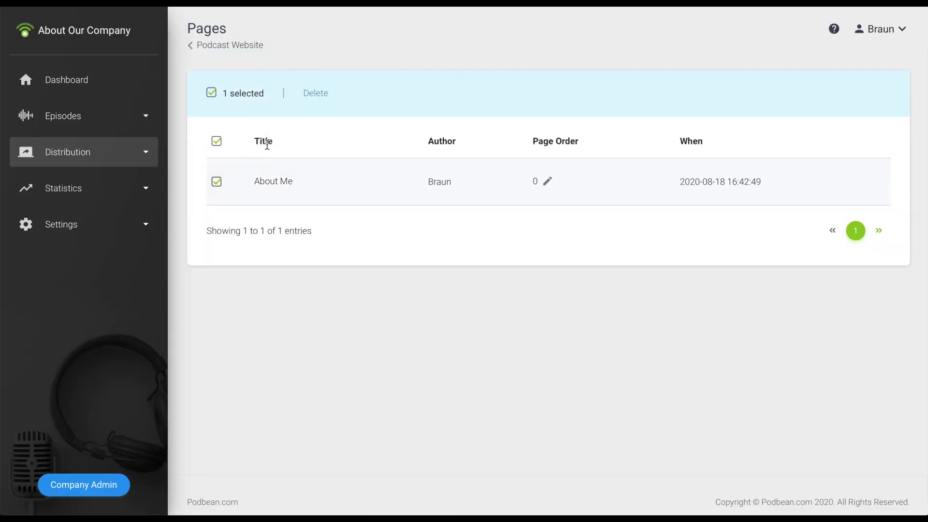
{"action": "left_click", "coordinate": [315, 103]}
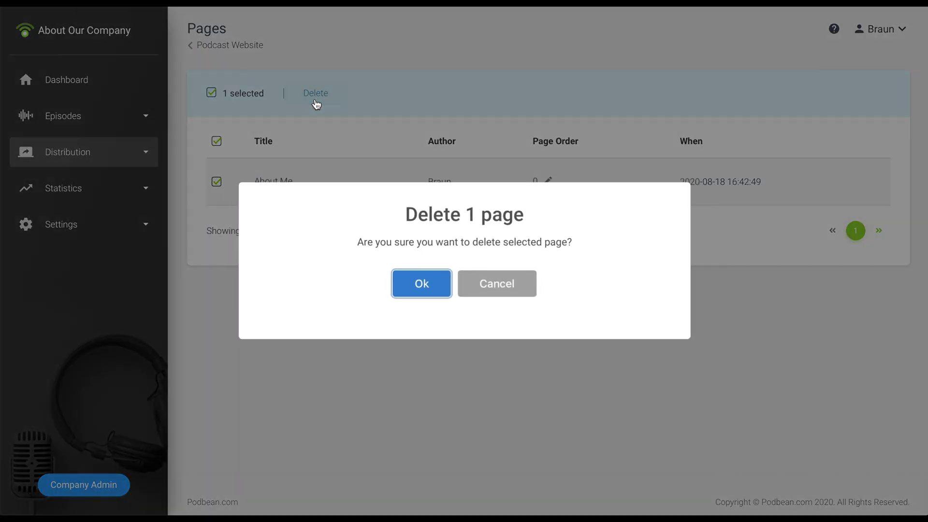
{"action": "left_click", "coordinate": [424, 282]}
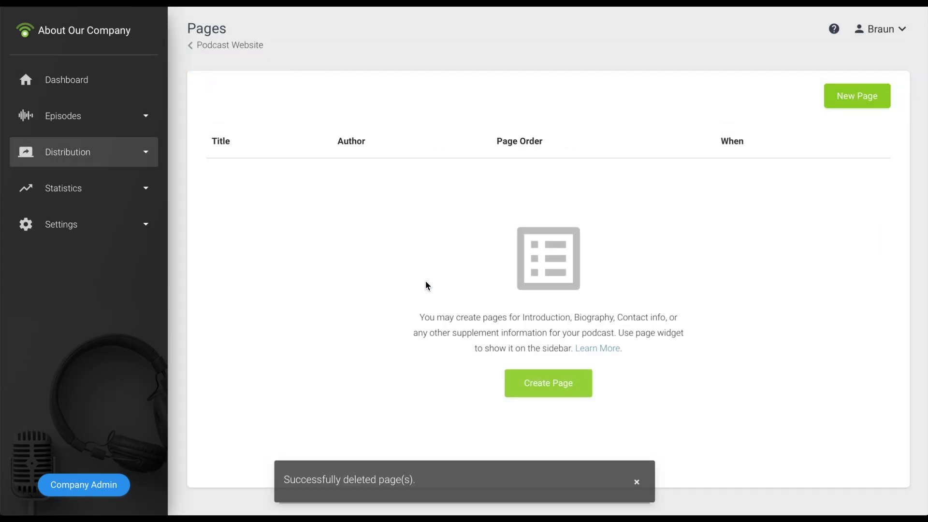